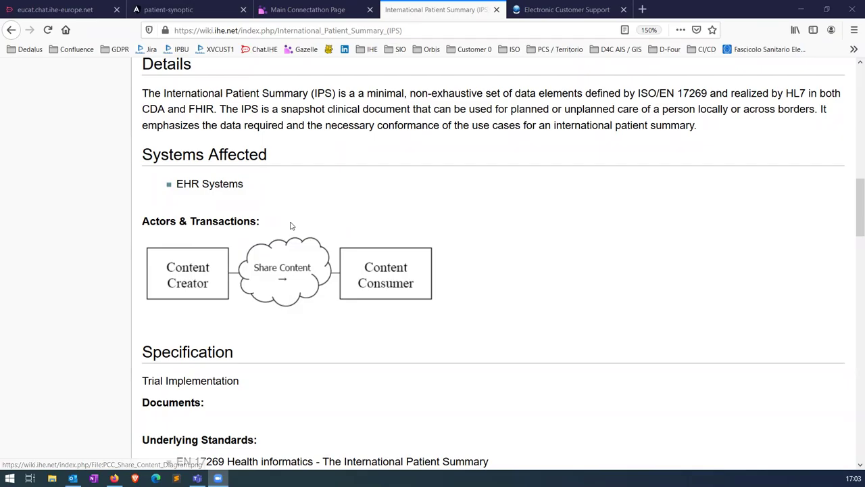
# - Switch to Patient Synoptic, search patients with "m%", and open the record of the female patient born in ROMA
pyautogui.click(196, 11)
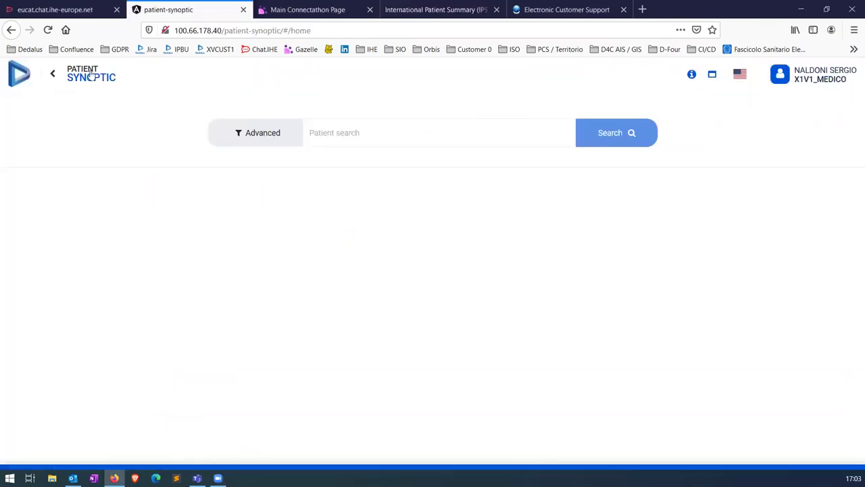
pyautogui.hotkey('ctrl', '+')
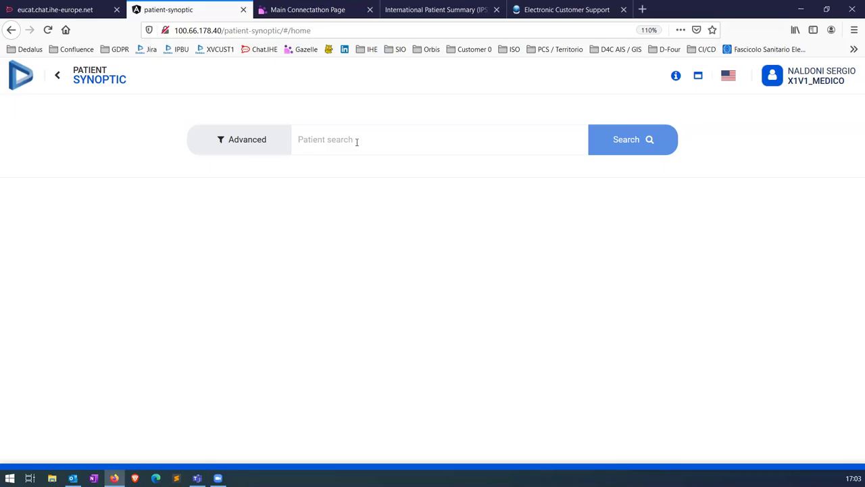
pyautogui.write('m%')
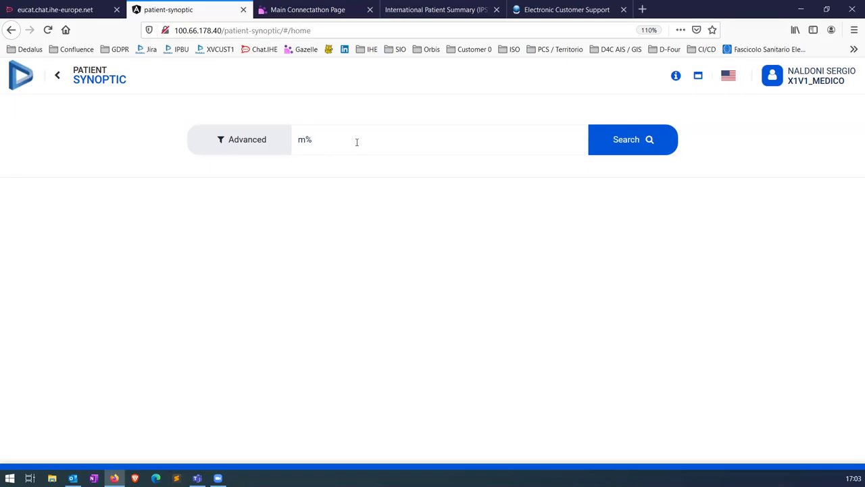
pyautogui.press('Return')
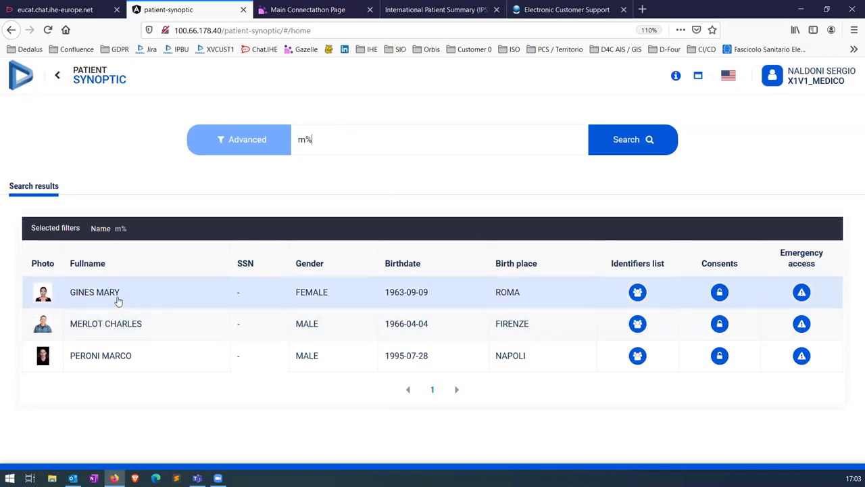
pyautogui.click(118, 300)
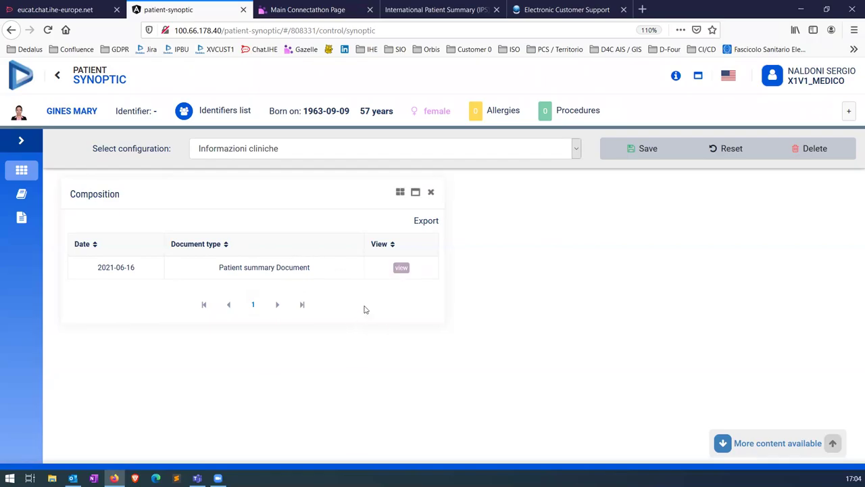
# - View the Patient summary Document in the Composition widget, examine its sections from patient information to immunizations, and close it
pyautogui.click(401, 269)
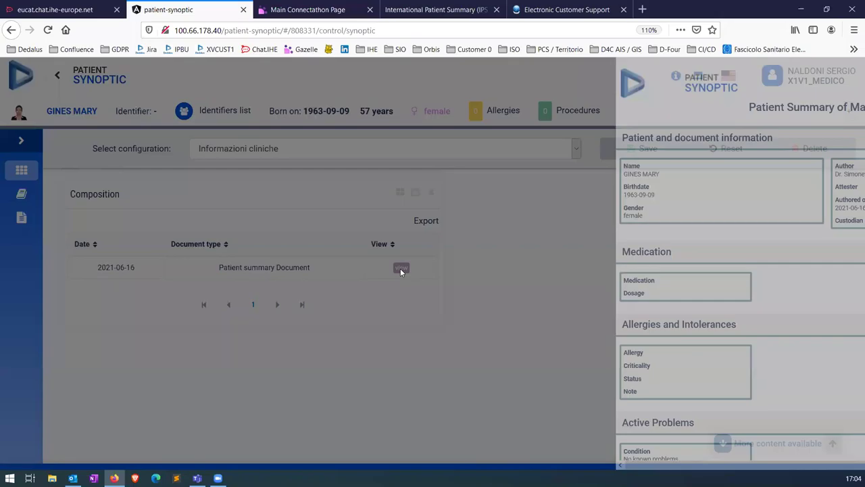
pyautogui.scroll(-2, 852, 270)
pyautogui.scroll(2, 852, 152)
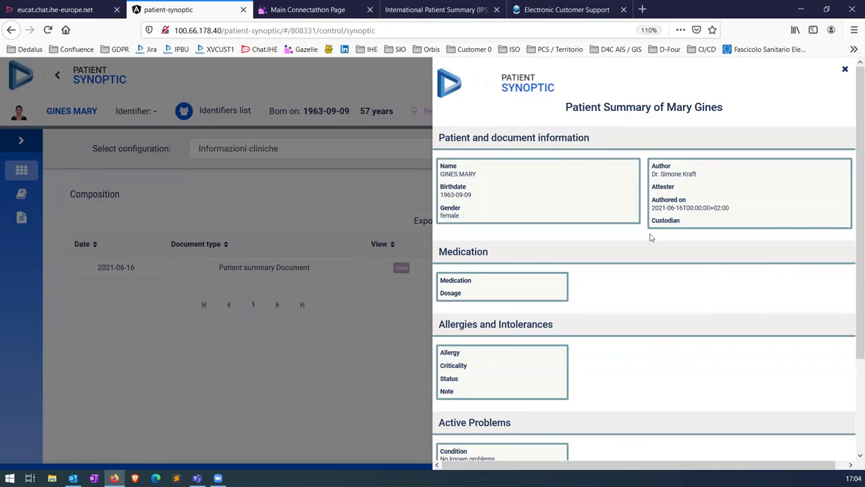
pyautogui.scroll(-1, 688, 232)
pyautogui.scroll(-3, 687, 232)
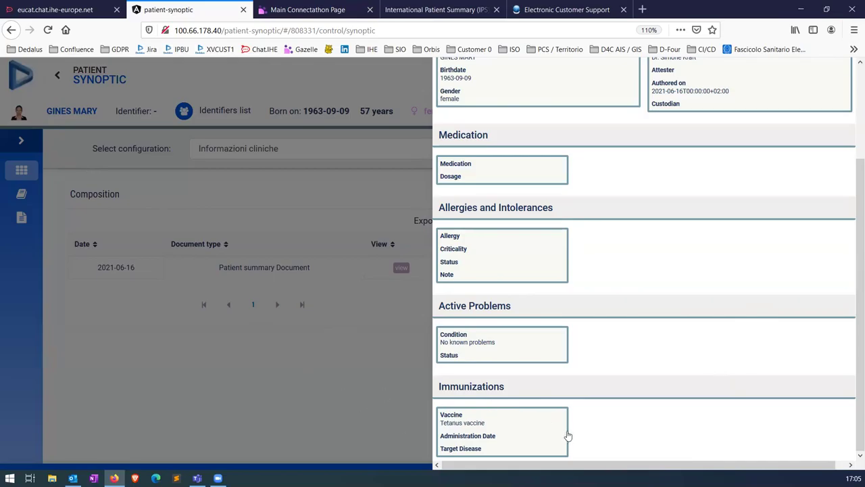
pyautogui.scroll(5, 665, 392)
pyautogui.scroll(-5, 670, 386)
pyautogui.scroll(3, 649, 448)
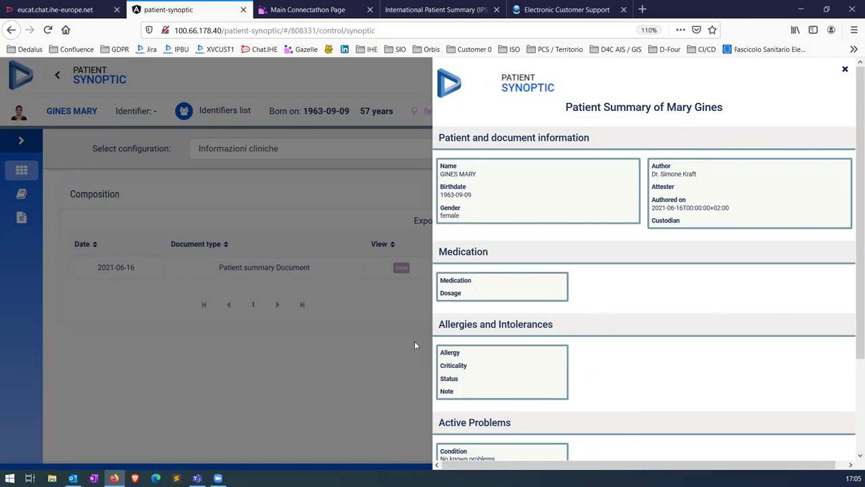
pyautogui.click(388, 364)
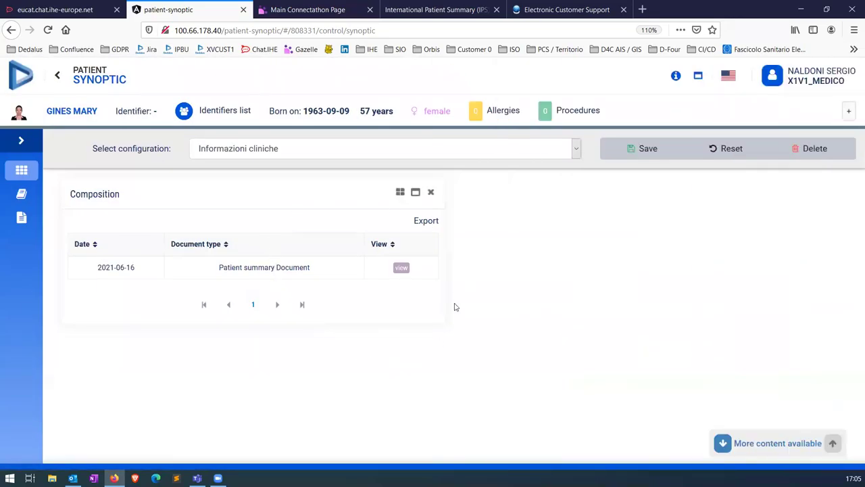
# - Open the Patient Summary Document from the patient's document list and examine its header, problem, medication, allergy and immunization sections
pyautogui.click(22, 219)
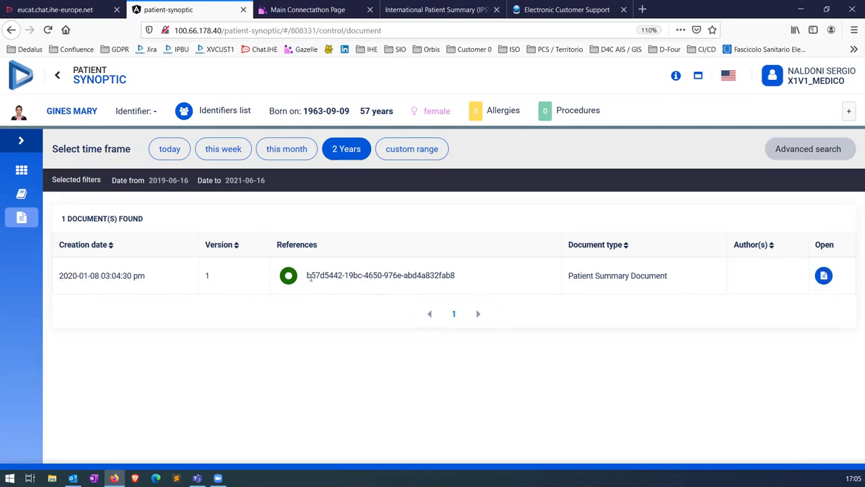
pyautogui.click(822, 277)
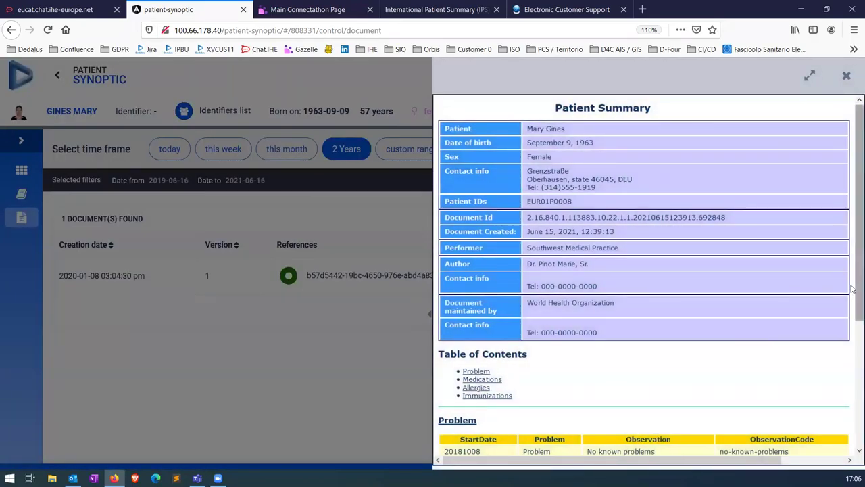
pyautogui.scroll(-3, 852, 424)
pyautogui.scroll(5, 852, 188)
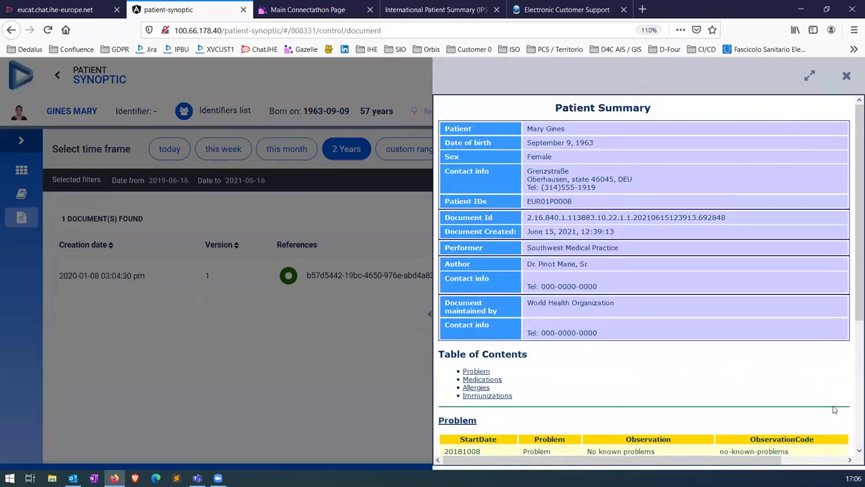
pyautogui.scroll(-5, 834, 409)
pyautogui.scroll(1, 761, 416)
pyautogui.scroll(3, 760, 416)
pyautogui.scroll(-6, 792, 407)
pyautogui.scroll(6, 649, 311)
pyautogui.scroll(-5, 627, 363)
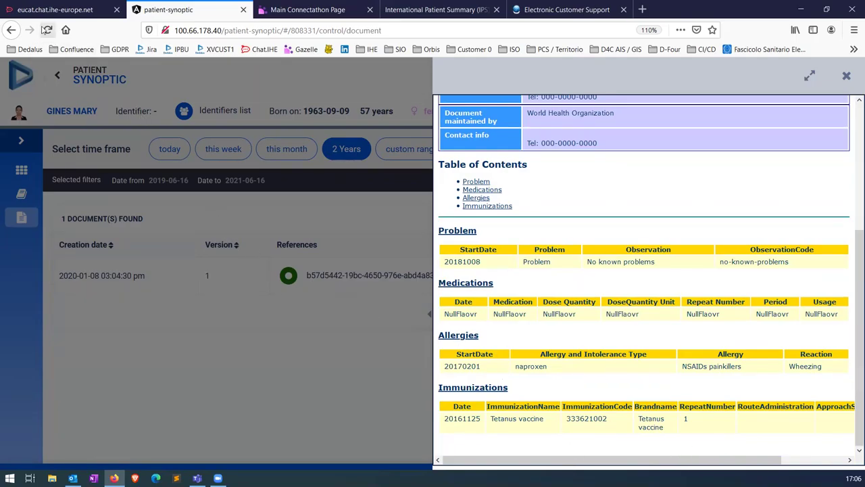
# - Look through the channels and direct contacts in Rocket.Chat, and return to the patient summary in Patient Synoptic
pyautogui.click(68, 15)
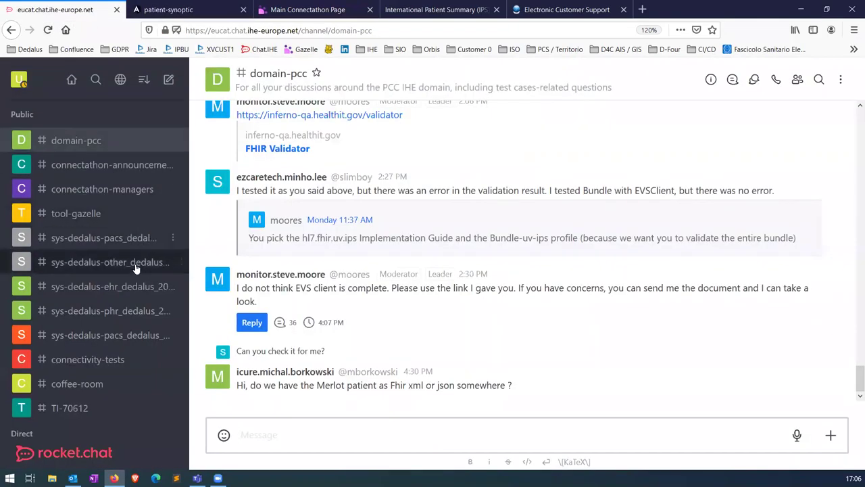
pyautogui.scroll(-5, 175, 321)
pyautogui.scroll(-1, 175, 321)
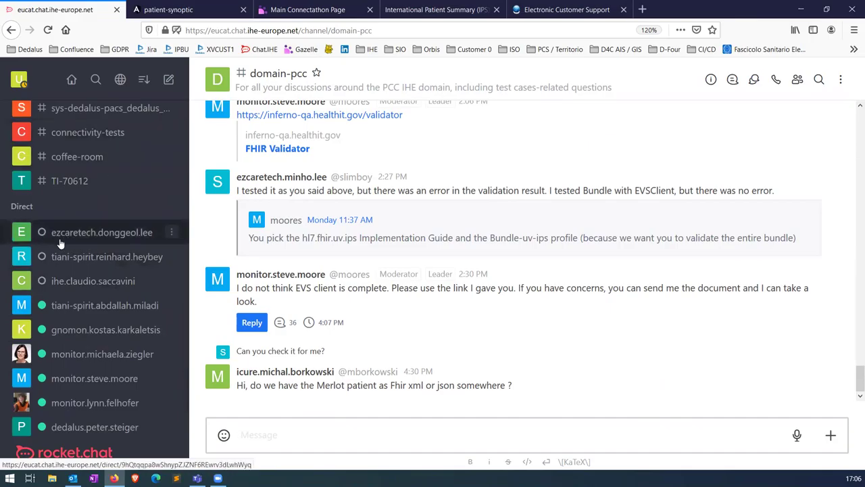
pyautogui.click(197, 15)
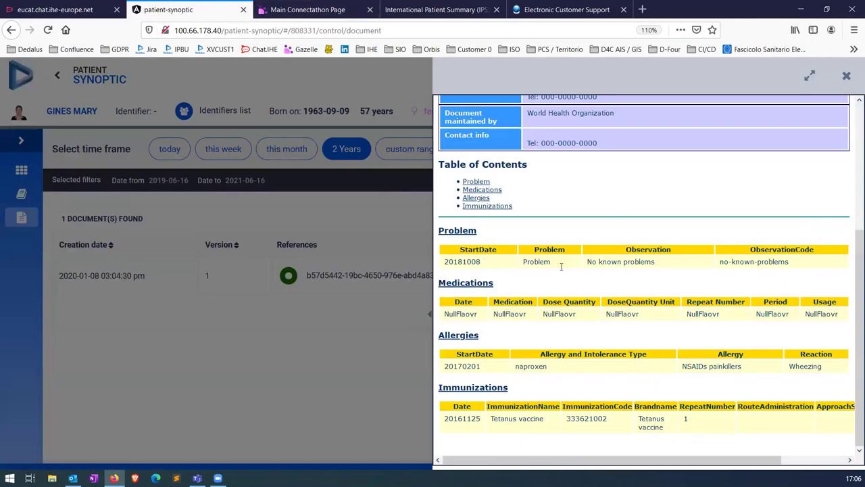
# - Review the opened Patient Summary again, comparing its header details with the clinical tables through Immunizations
pyautogui.scroll(5, 635, 311)
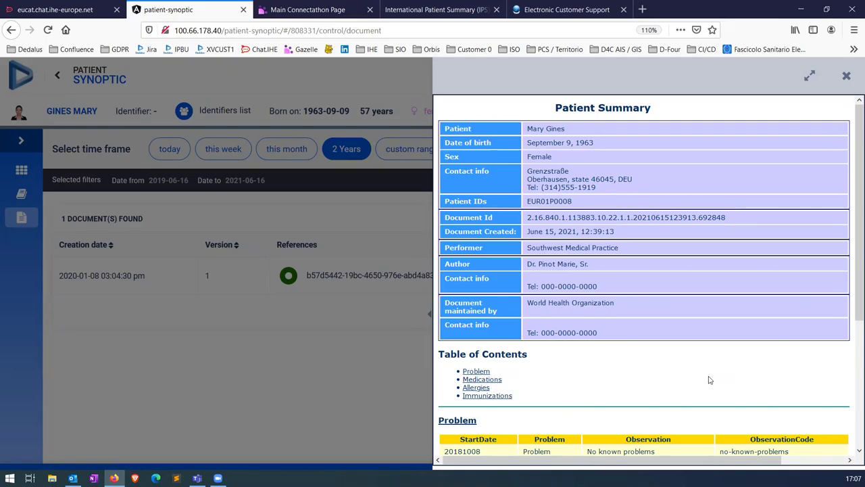
pyautogui.scroll(-5, 710, 384)
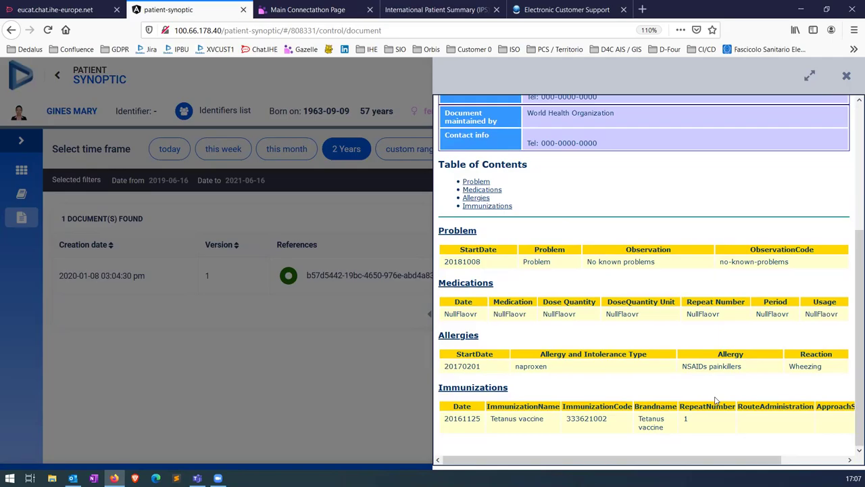
pyautogui.scroll(5, 716, 399)
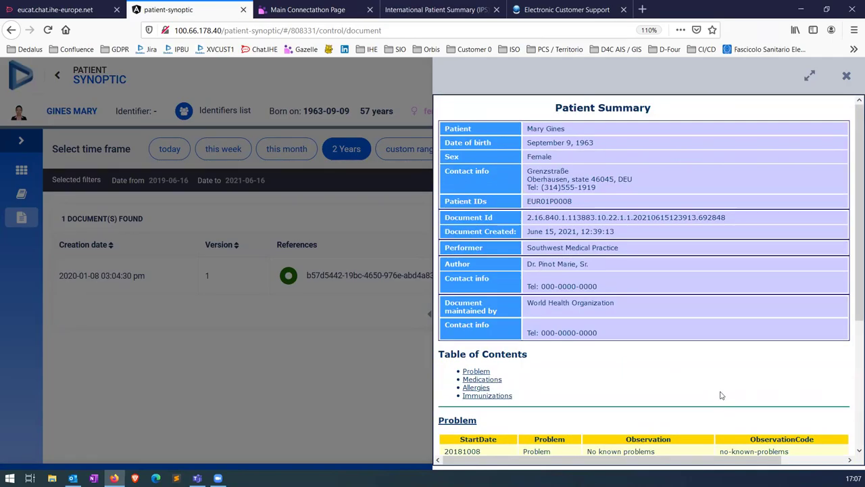